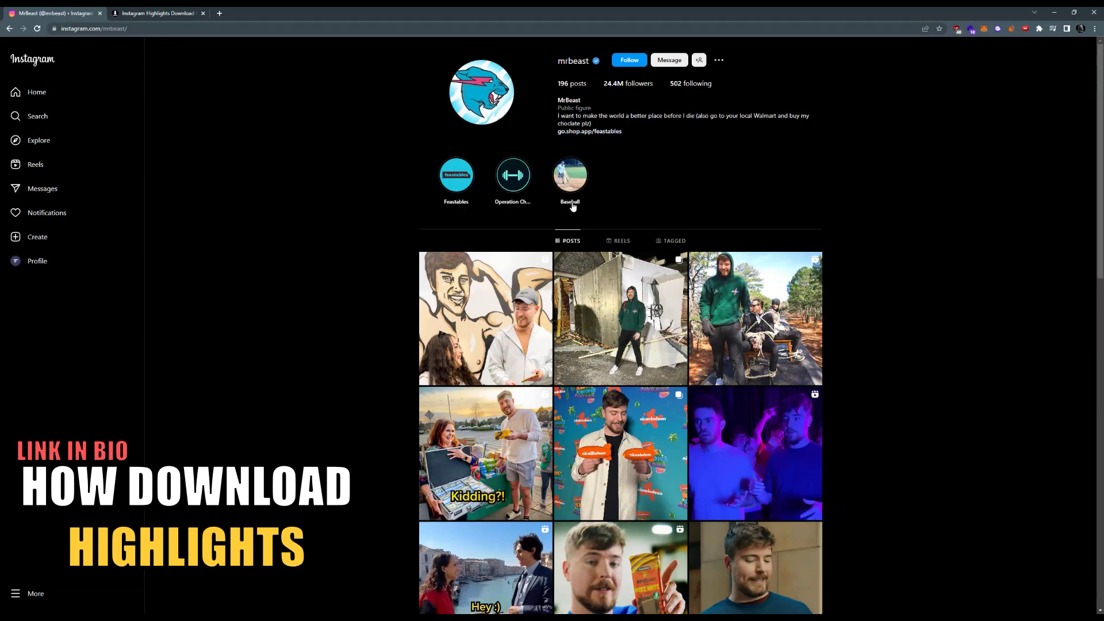
Step: Open MrBeast's Feastables highlight and copy its URL from the address bar
left_click(462, 187)
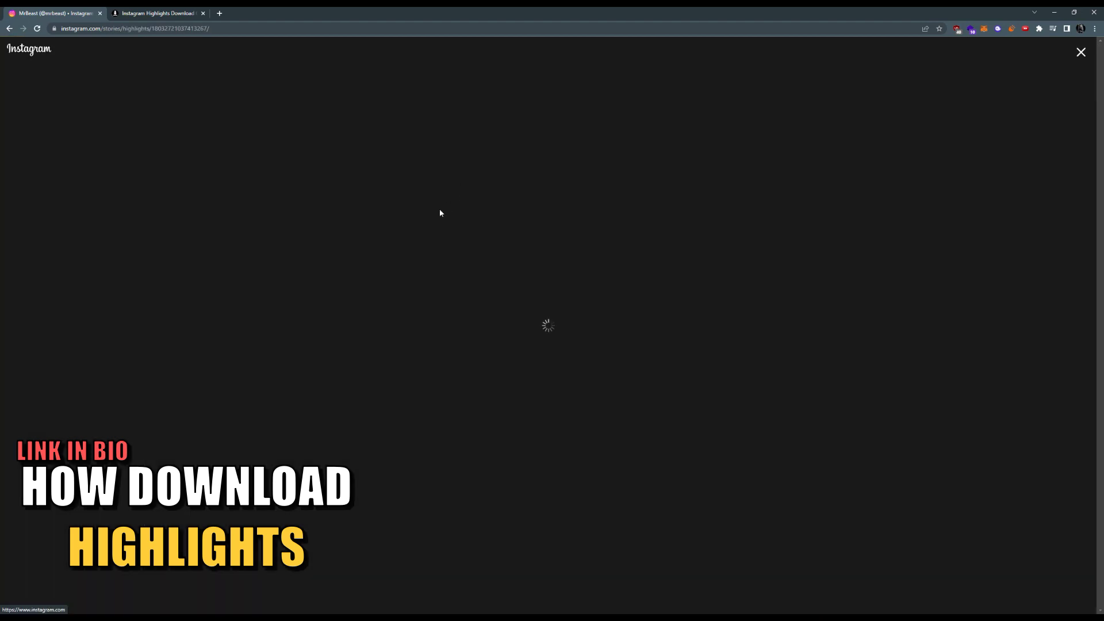
left_click(235, 28)
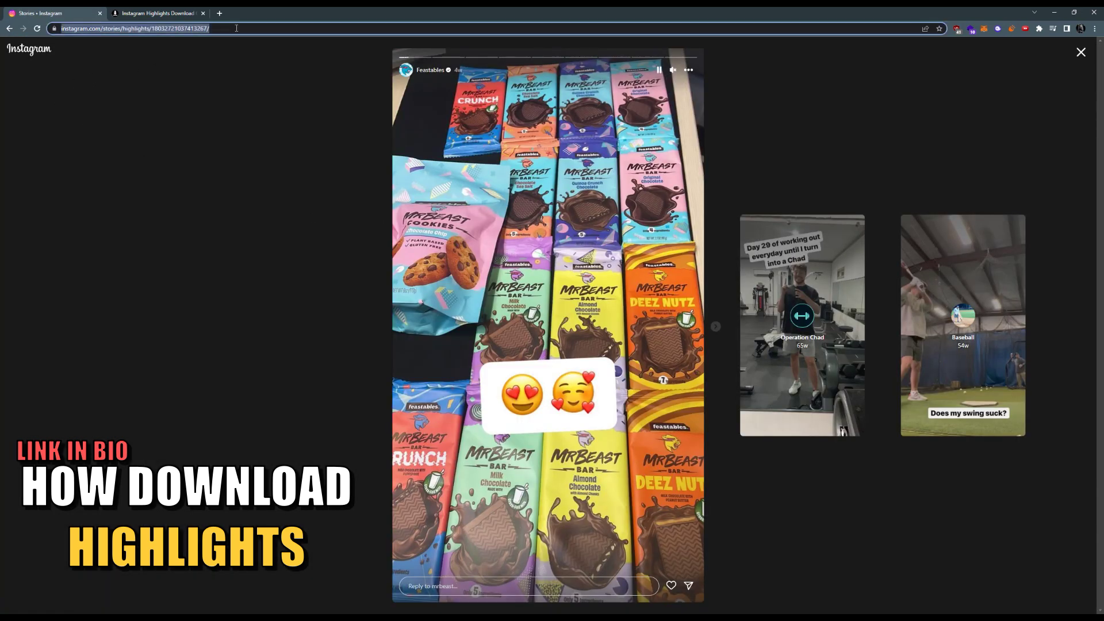
right_click(189, 28)
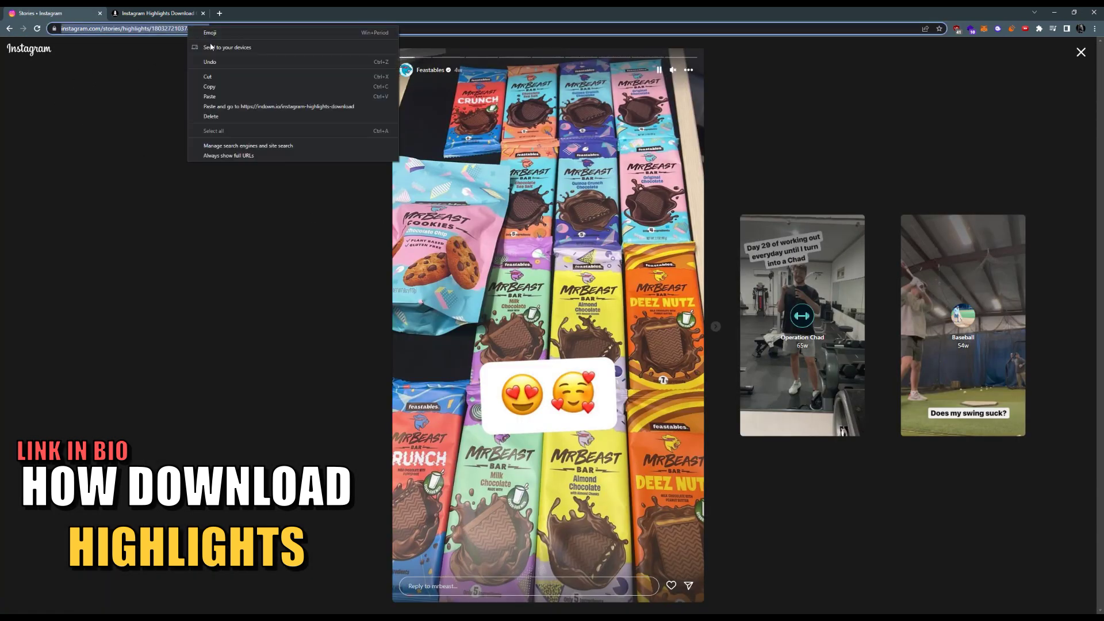
left_click(214, 87)
Step: Paste the highlight link into InDown.io, search, and download a highlight image and the video
left_click(156, 15)
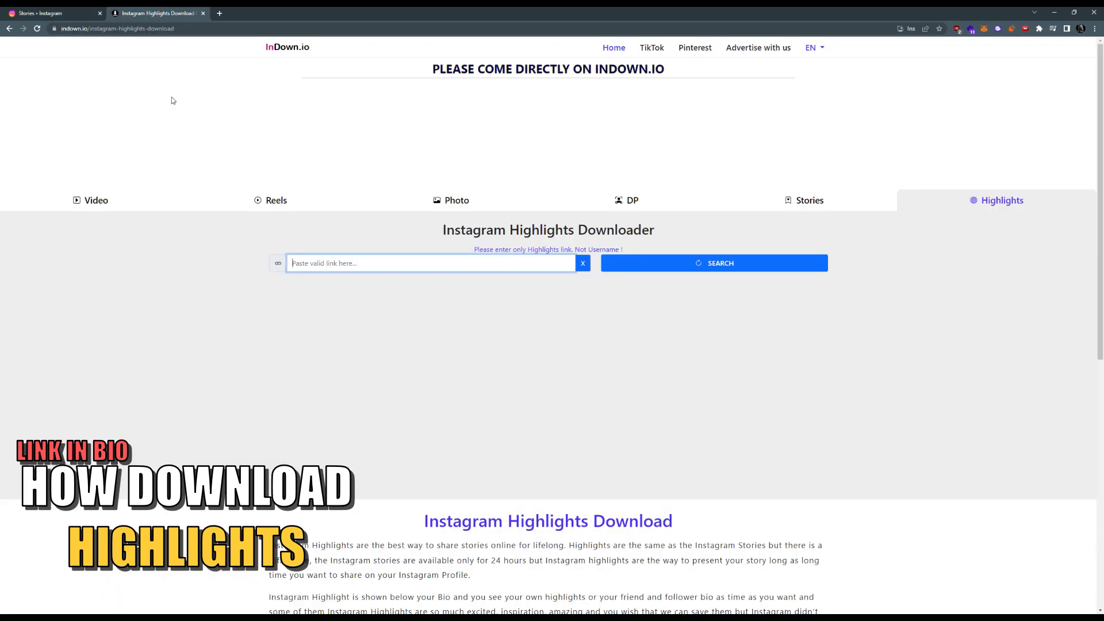
right_click(334, 268)
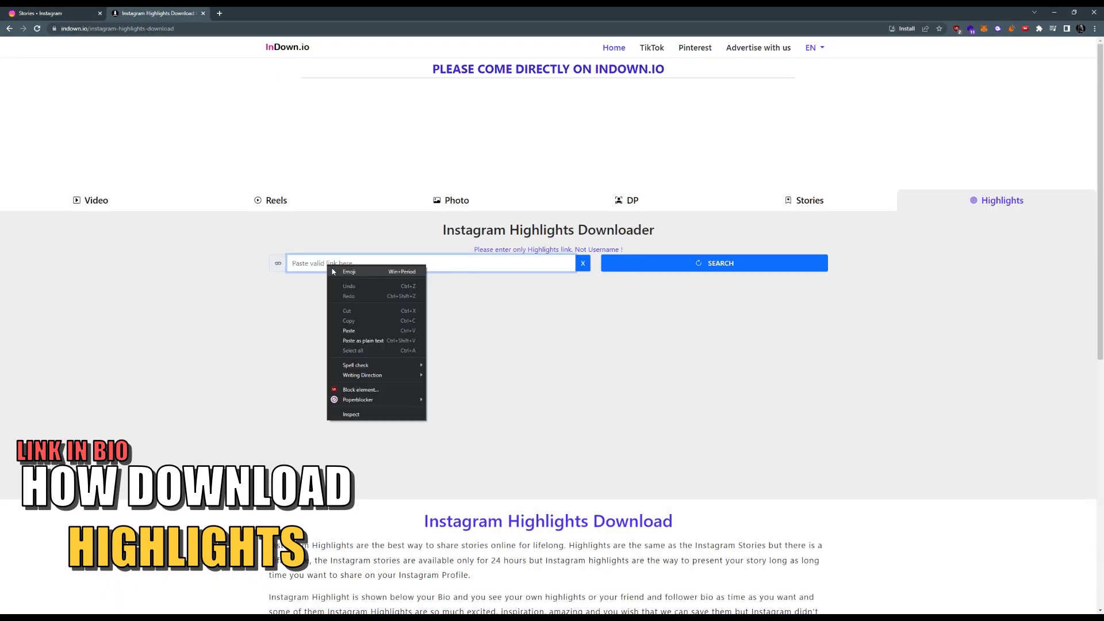
left_click(354, 331)
left_click(719, 266)
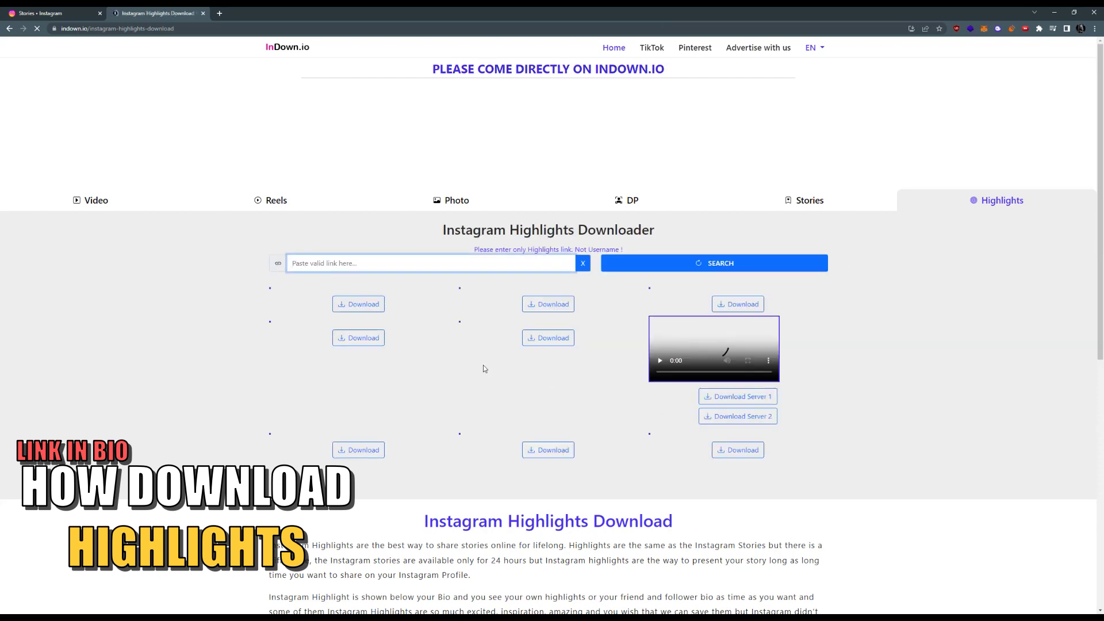
scroll(572, 326, "down", 3)
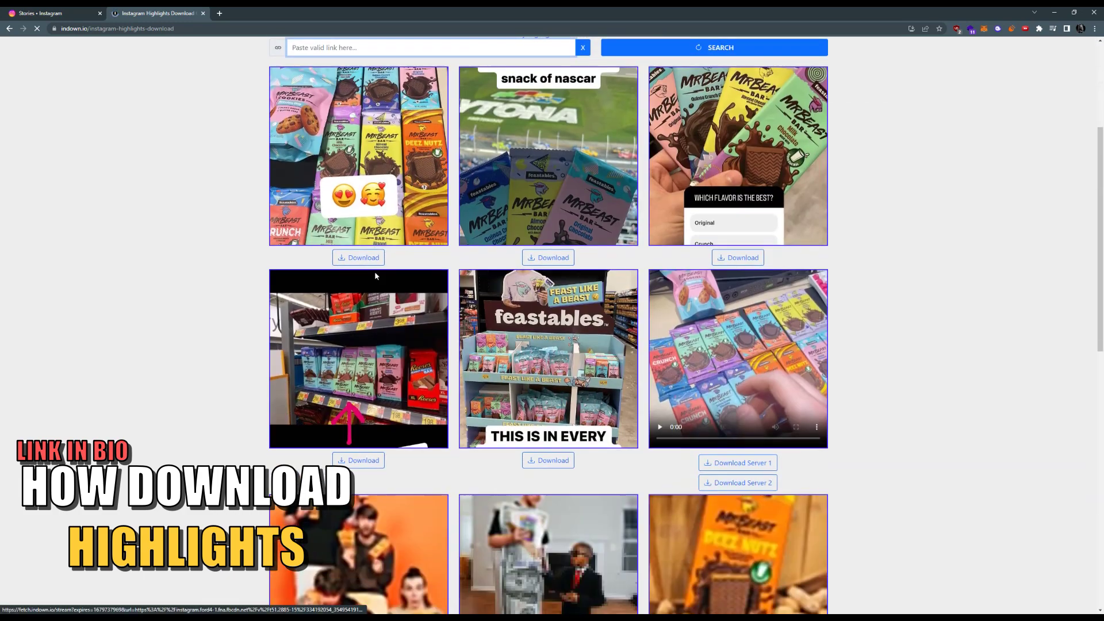
scroll(758, 433, "down", 1)
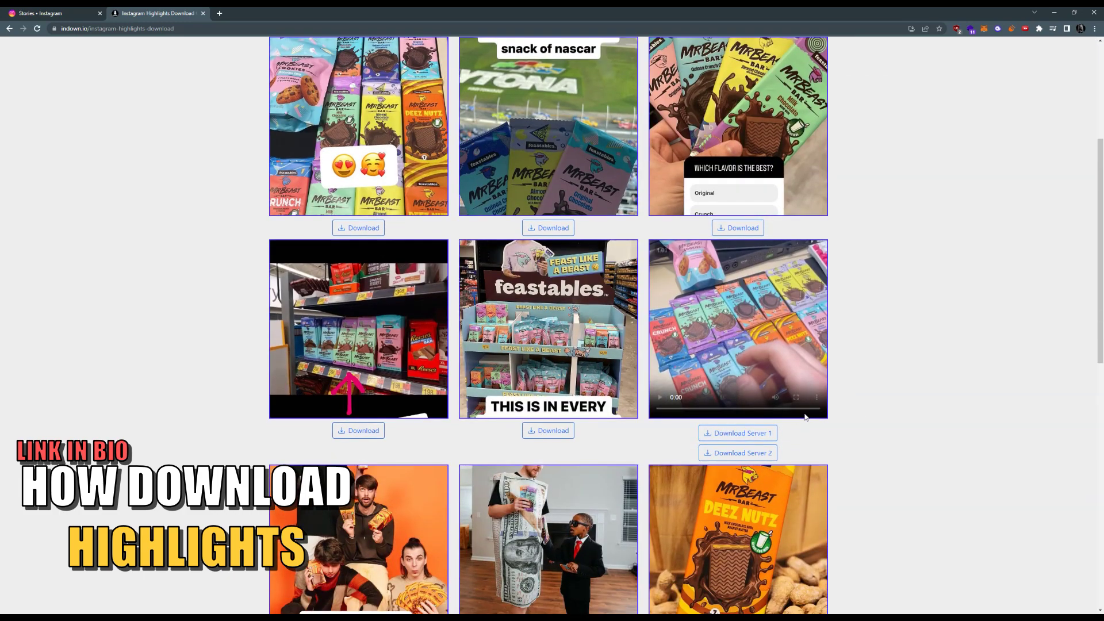
scroll(697, 436, "down", 3)
scroll(621, 379, "up", 3)
scroll(553, 328, "up", 2)
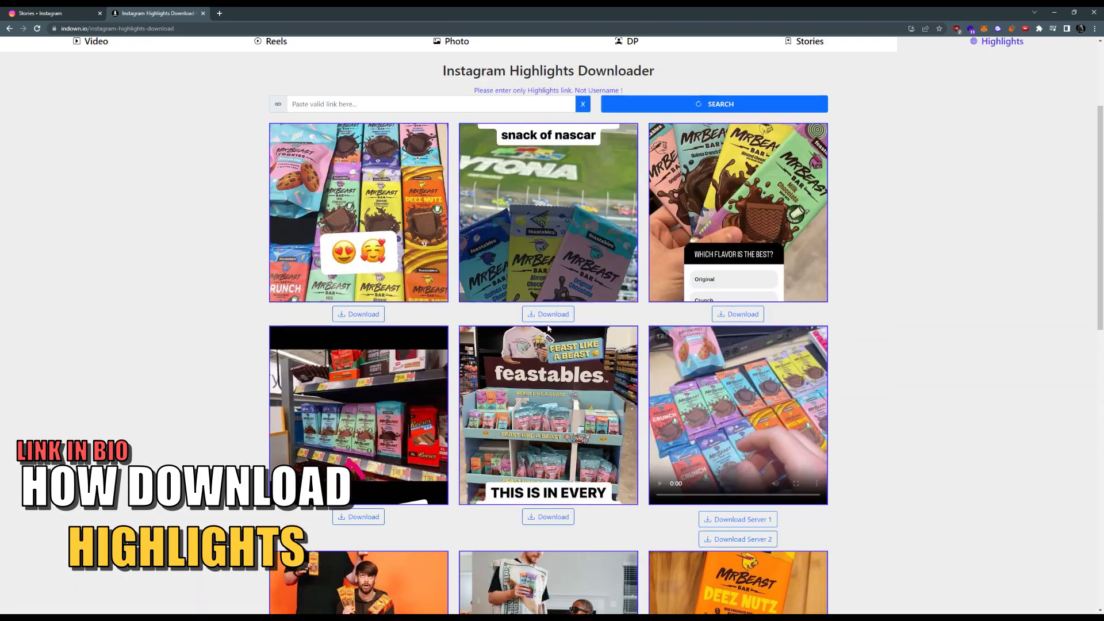
left_click(544, 319)
scroll(569, 363, "down", 1)
left_click(737, 433)
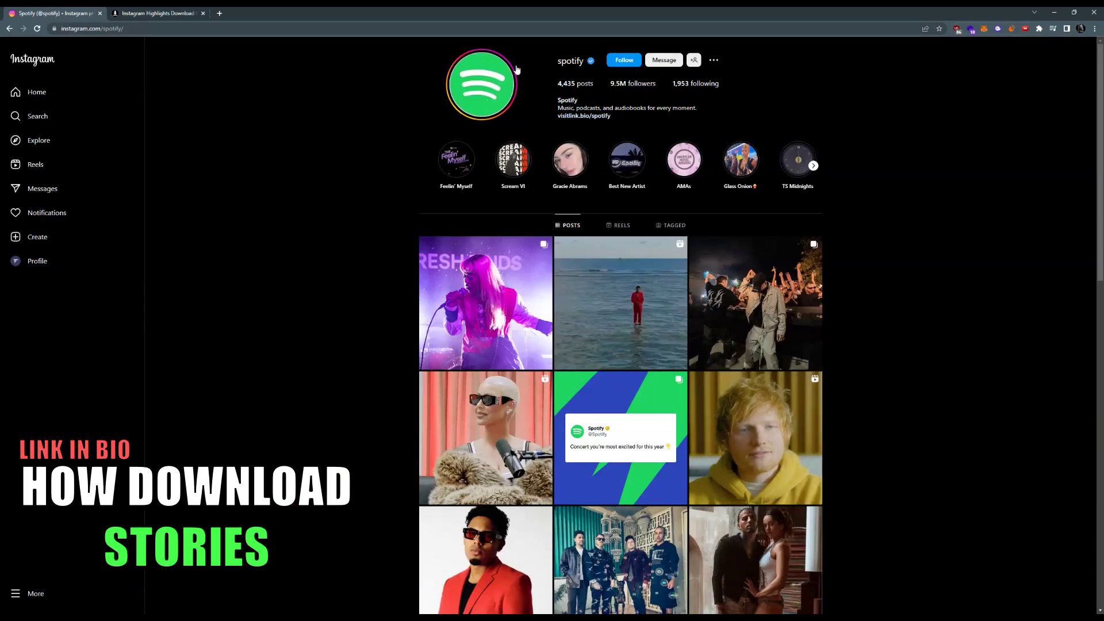
Step: View Spotify's current Instagram story, copy its profile URL and return to InDown.io
left_click(516, 69)
left_click(716, 327)
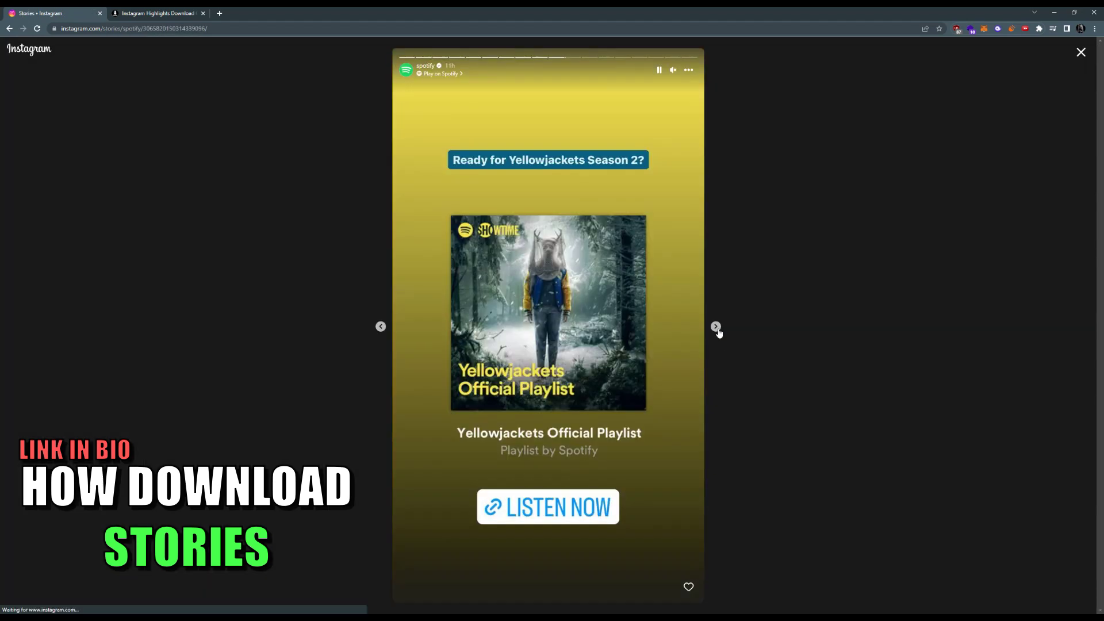
left_click(1080, 51)
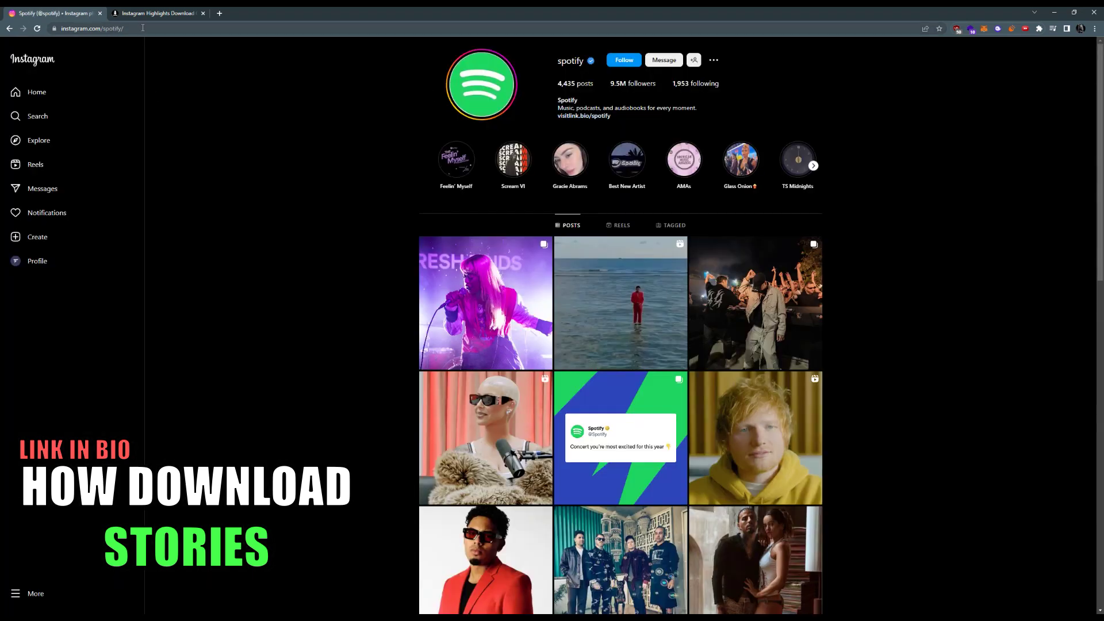
left_click(118, 29)
right_click(119, 30)
left_click(138, 92)
left_click(158, 14)
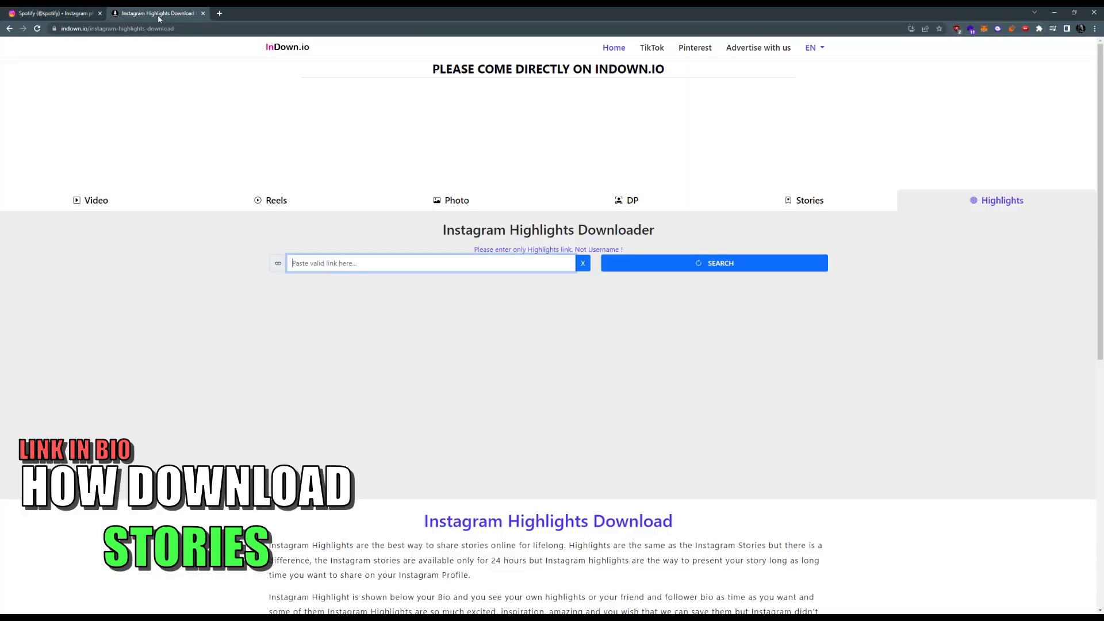
left_click(807, 200)
right_click(440, 264)
left_click(456, 323)
left_click(723, 266)
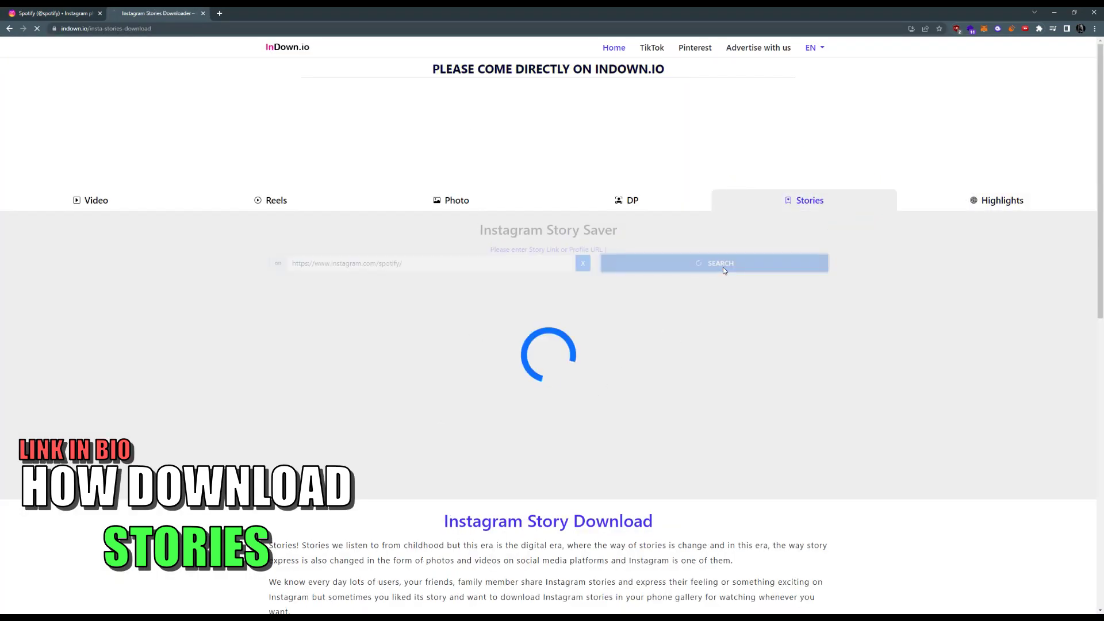
scroll(666, 308, "down", 2)
scroll(669, 308, "down", 3)
scroll(660, 303, "down", 4)
scroll(660, 304, "down", 1)
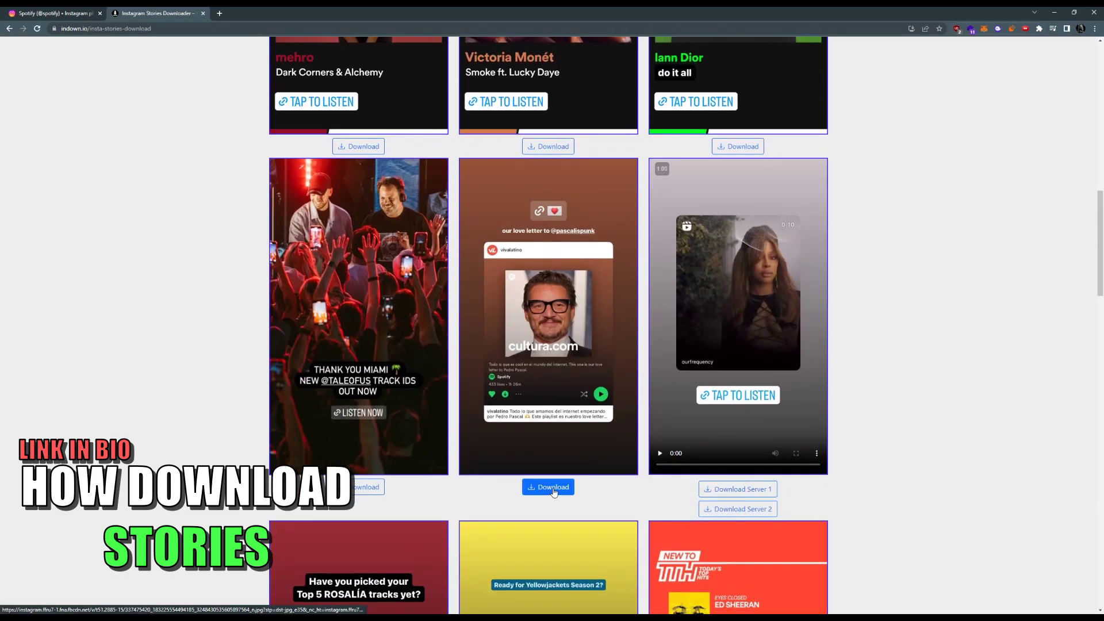
left_click(555, 487)
left_click(53, 601)
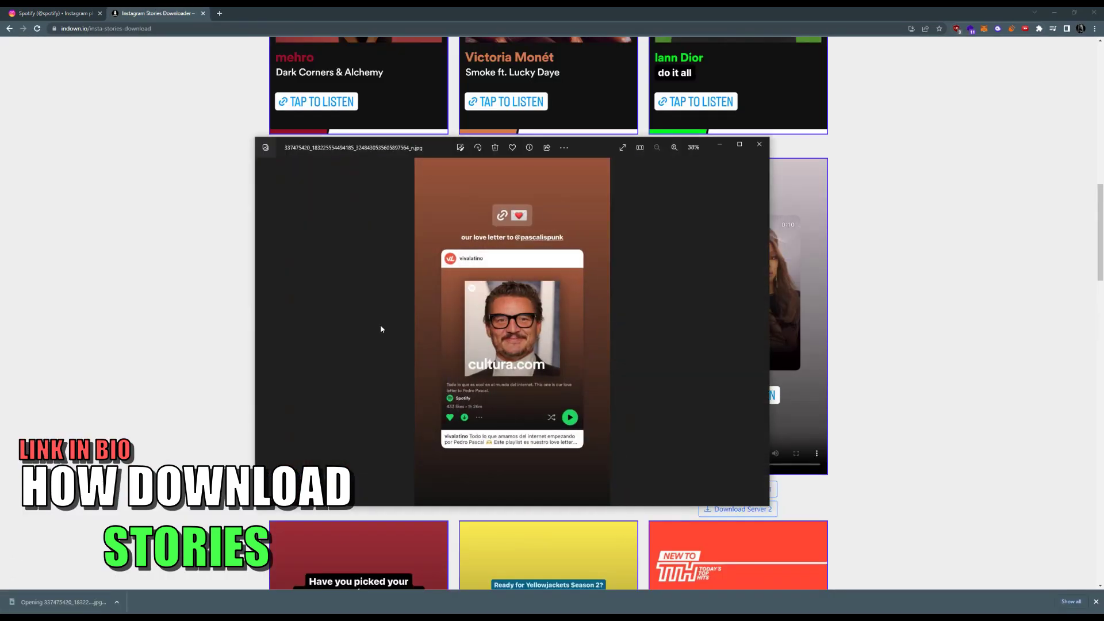